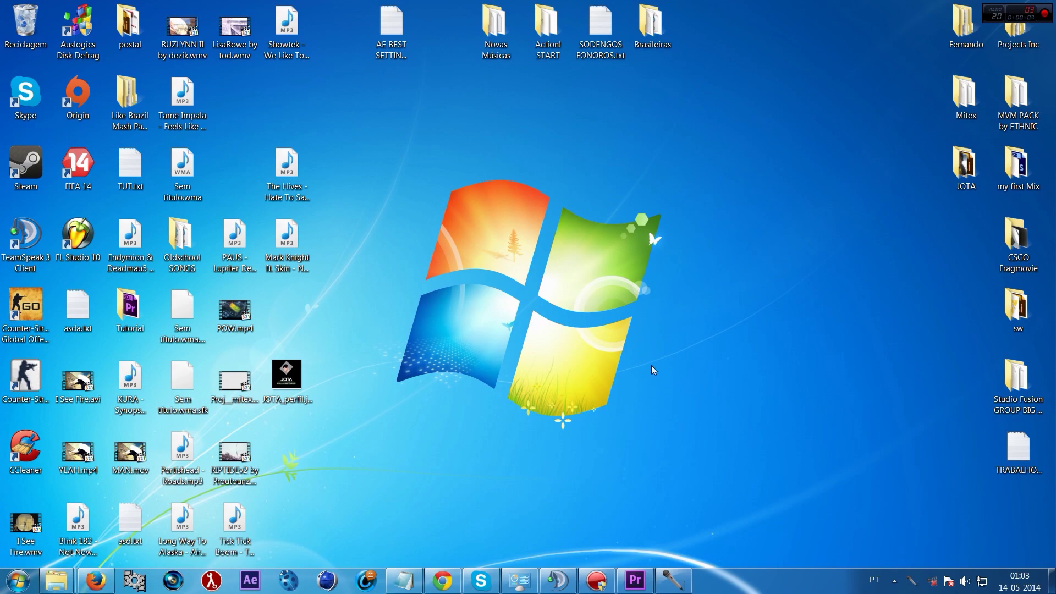
# Launch Adobe Premiere Pro CS6 from the taskbar to reach its welcome screen.
pyautogui.click(635, 582)
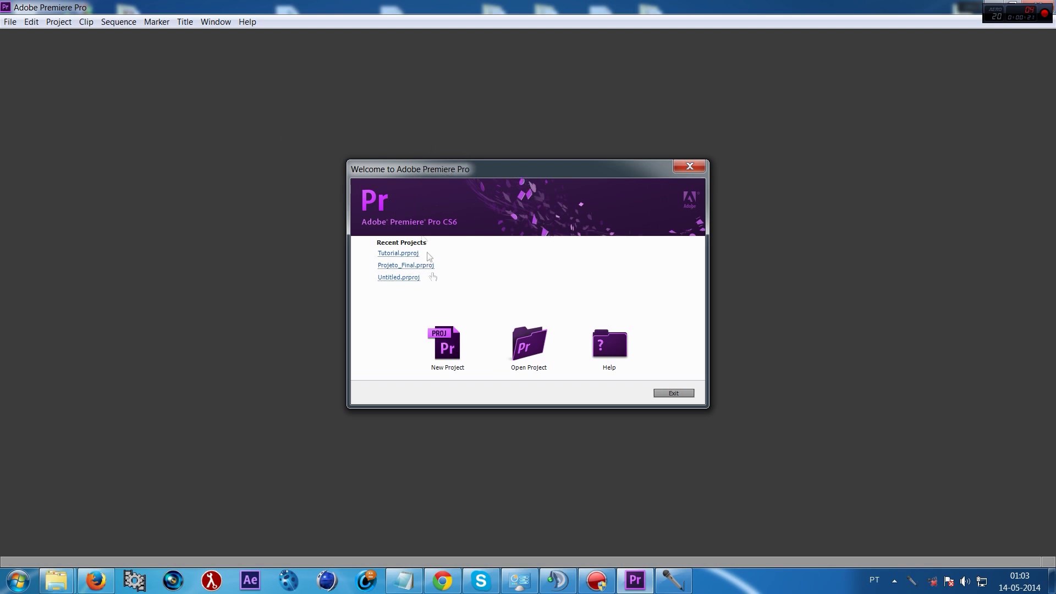
# Start a new project named Tutorial in the Adobe Premiere Pro Preview Files folder.
pyautogui.click(440, 374)
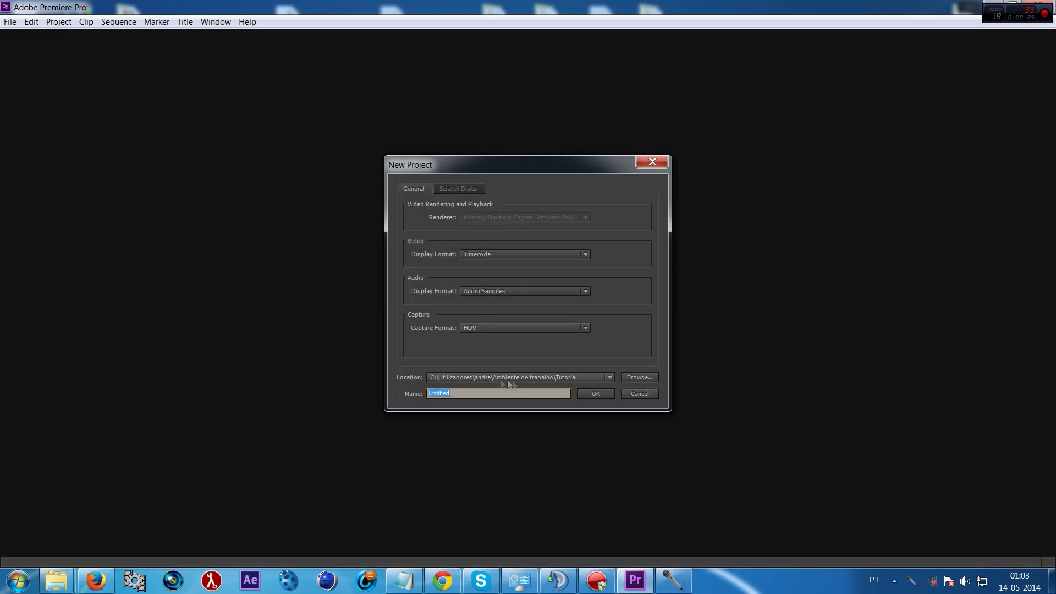
pyautogui.click(640, 377)
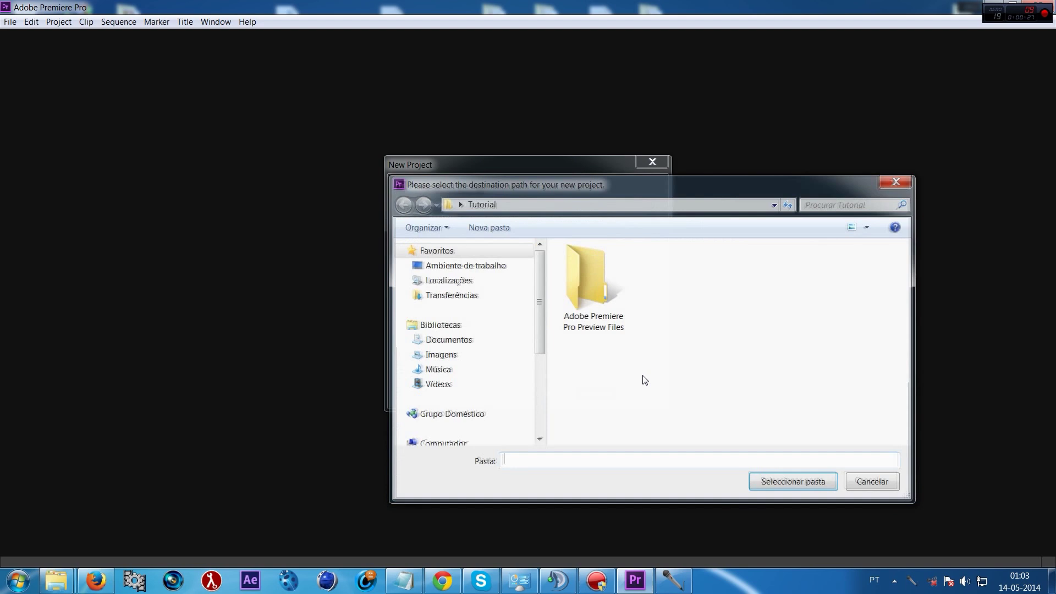
pyautogui.click(593, 289)
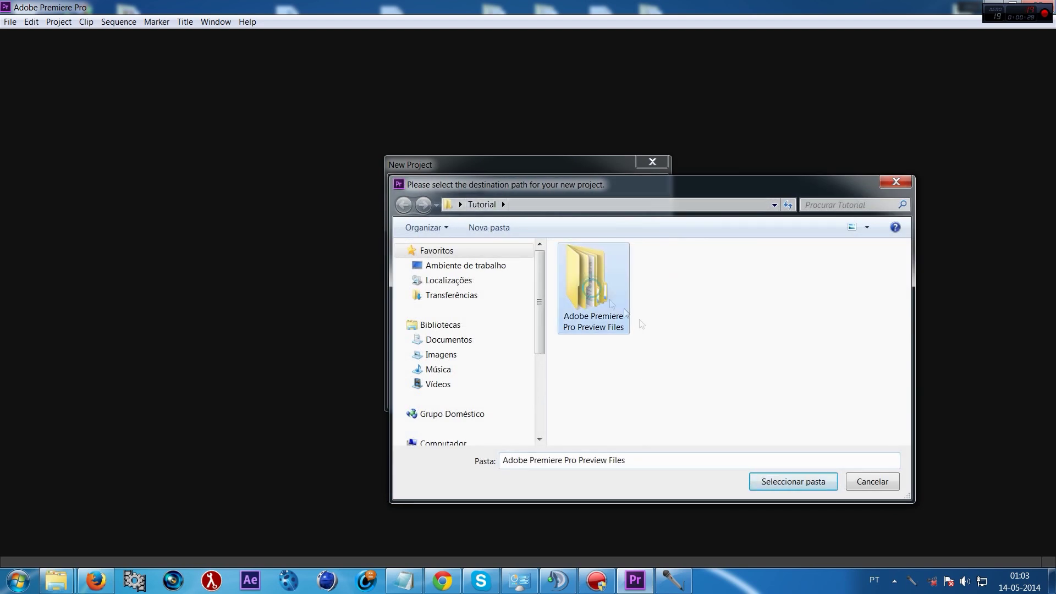
pyautogui.click(793, 480)
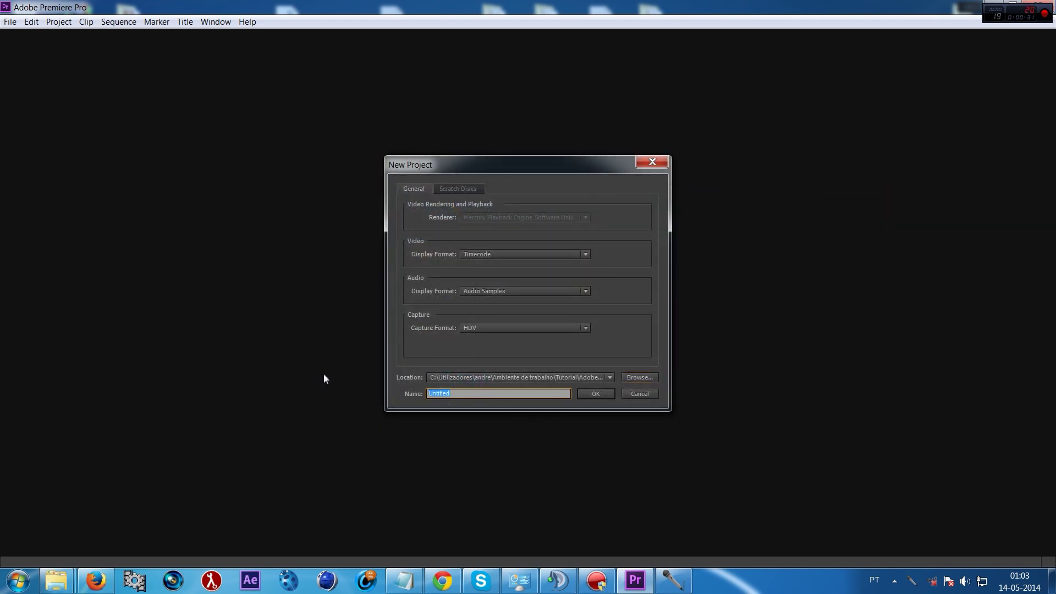
pyautogui.write('T')
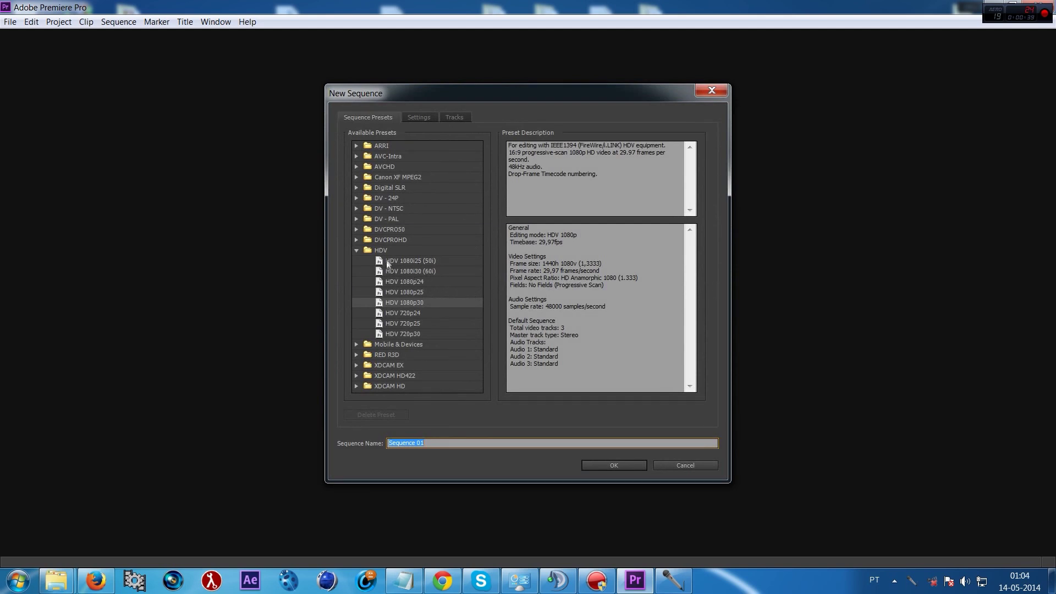
# Choose the HDV 1080p30 preset from the HDV group for the new sequence.
pyautogui.click(382, 250)
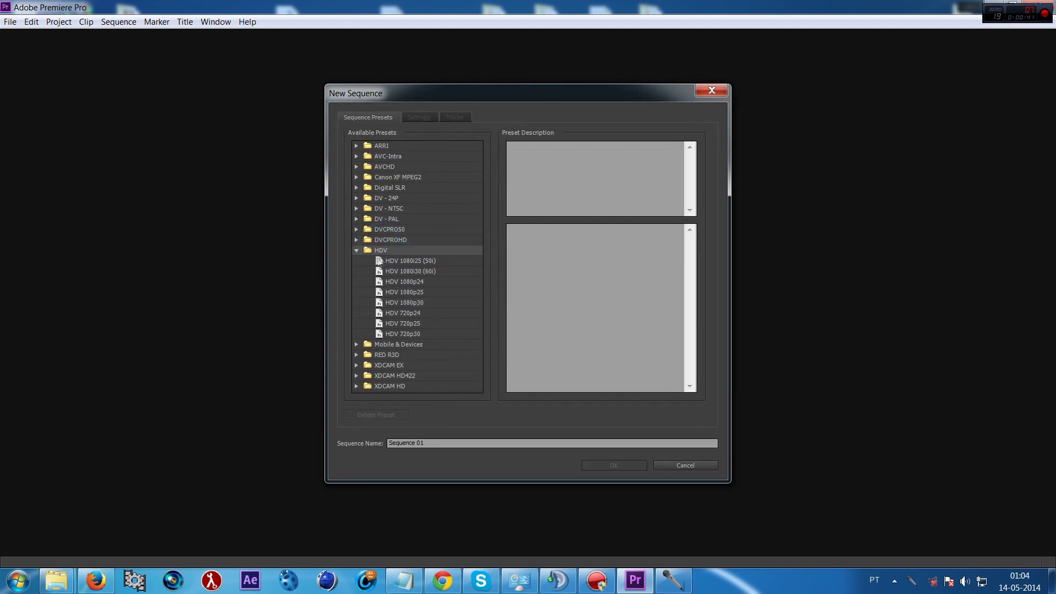
pyautogui.click(418, 304)
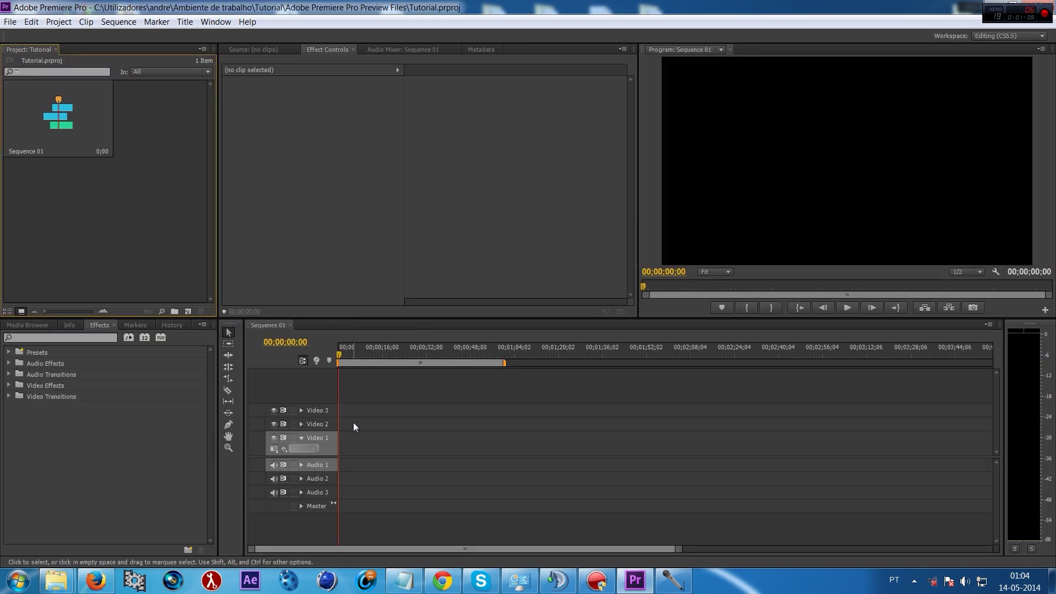
pyautogui.moveTo(352, 353)
pyautogui.mouseDown()
pyautogui.moveTo(362, 358)
pyautogui.moveTo(338, 358)
pyautogui.mouseUp()
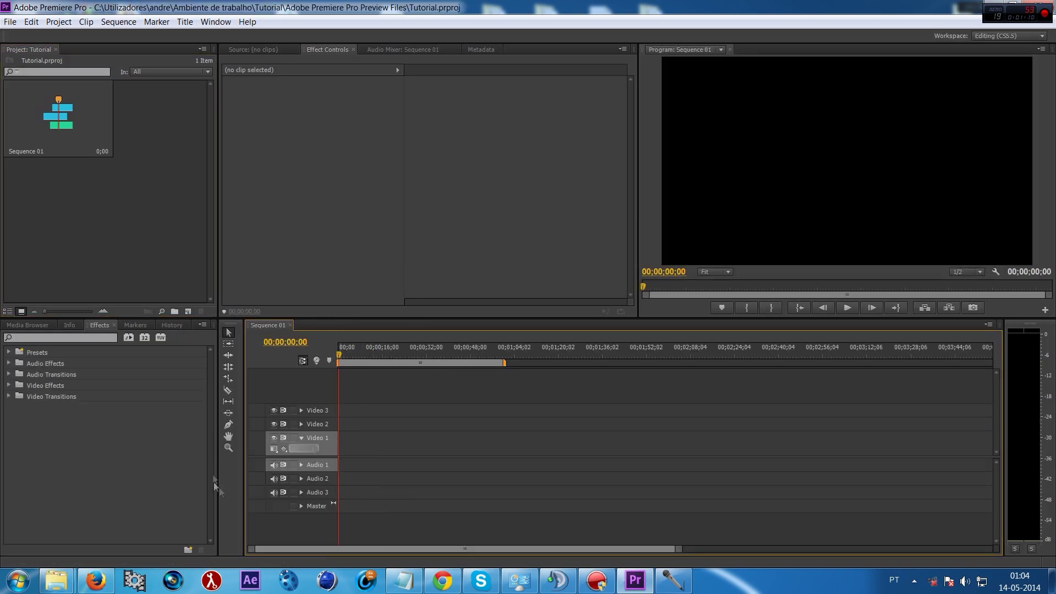
pyautogui.moveTo(55, 581)
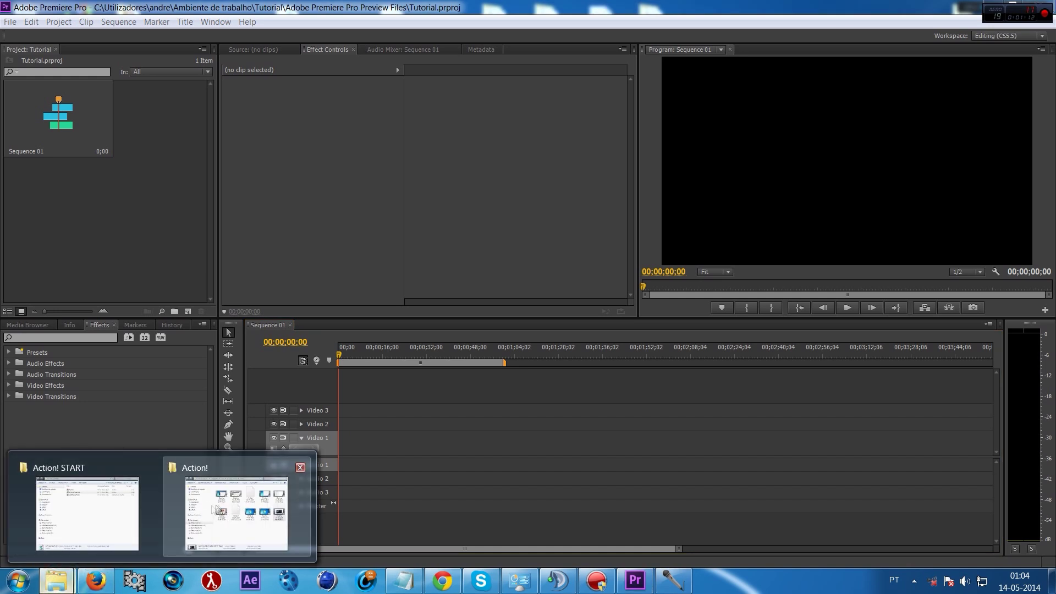
pyautogui.click(229, 502)
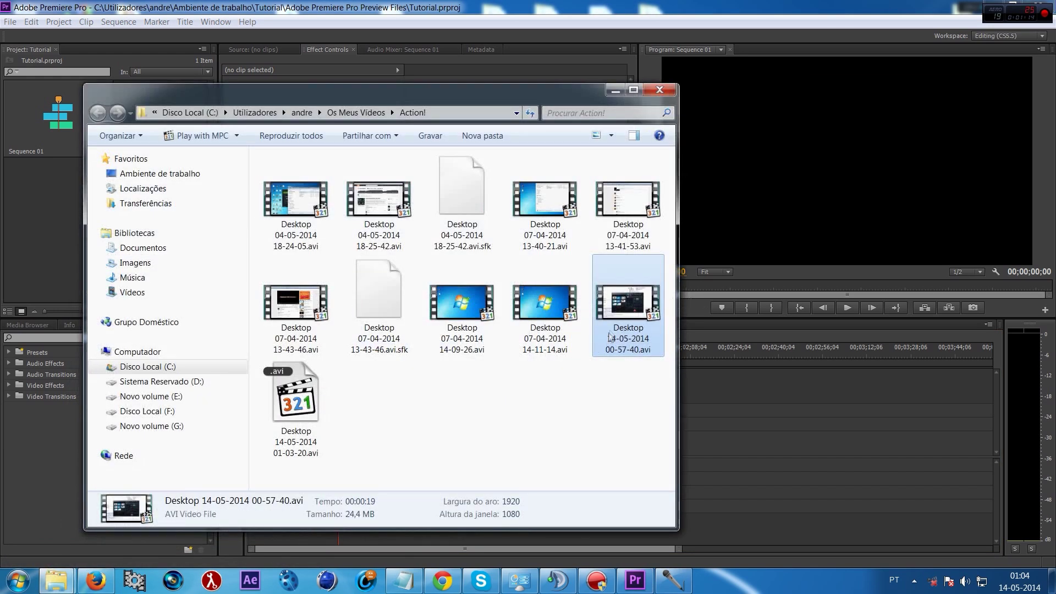
pyautogui.moveTo(624, 324); pyautogui.dragTo(729, 428)
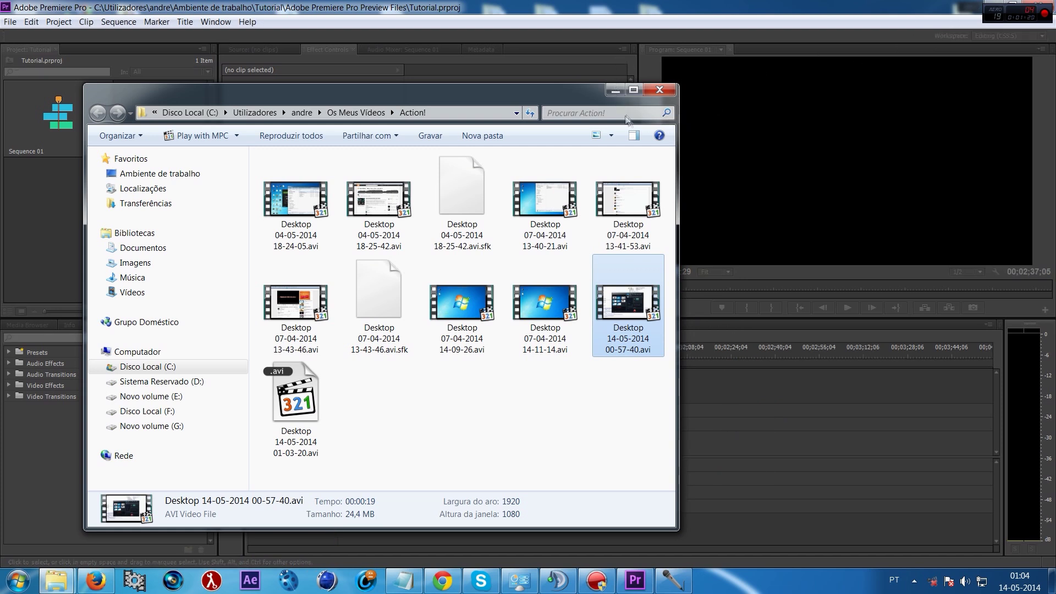
pyautogui.click(635, 581)
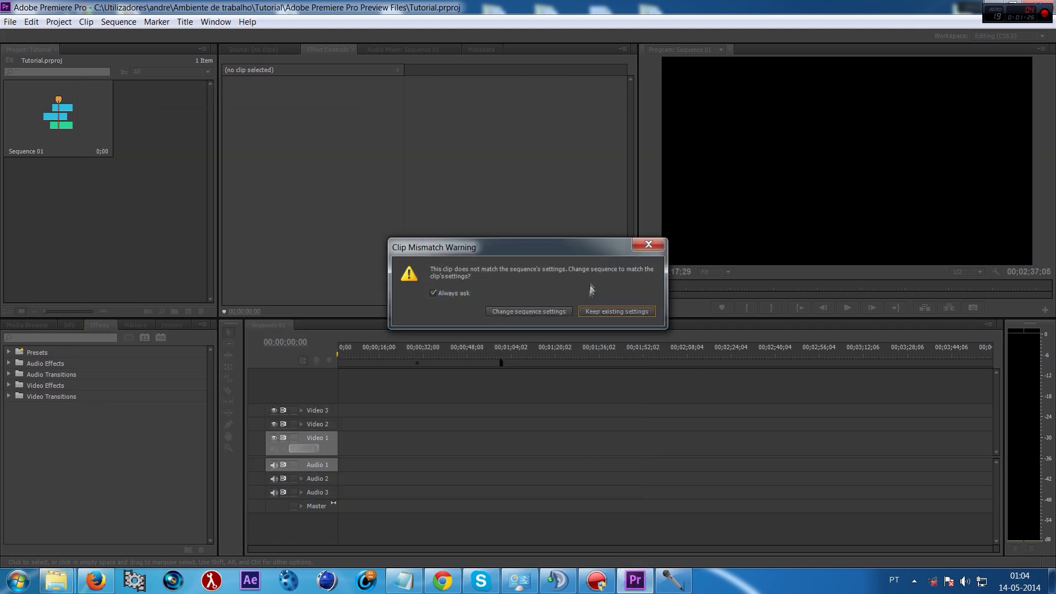
pyautogui.click(526, 312)
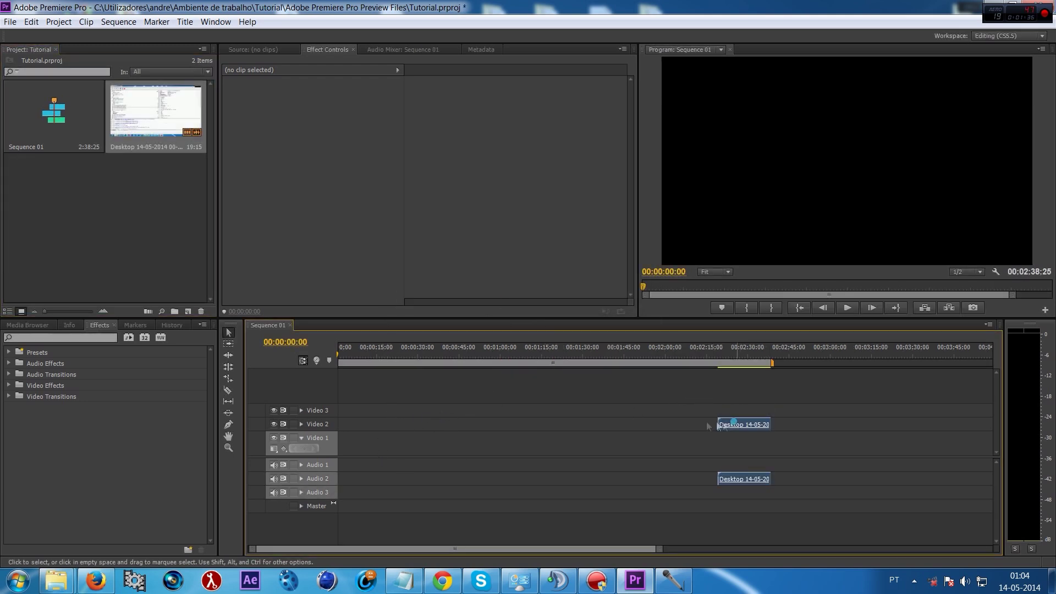
# Move the clip to the start of Video 1 and expand the Audio 2 waveform.
pyautogui.moveTo(707, 426); pyautogui.dragTo(339, 437)
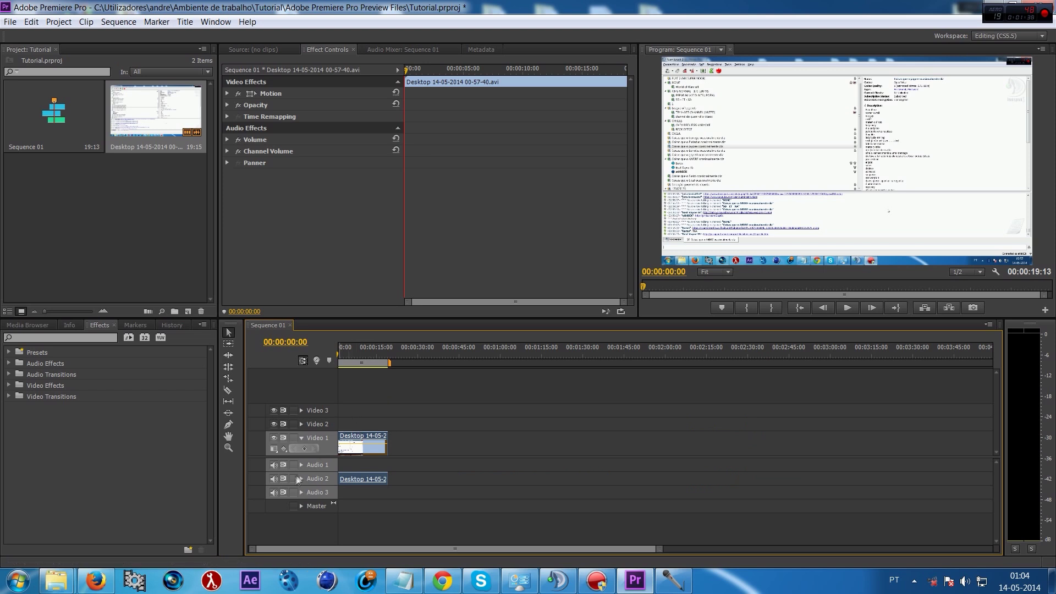
pyautogui.click(300, 478)
pyautogui.click(348, 351)
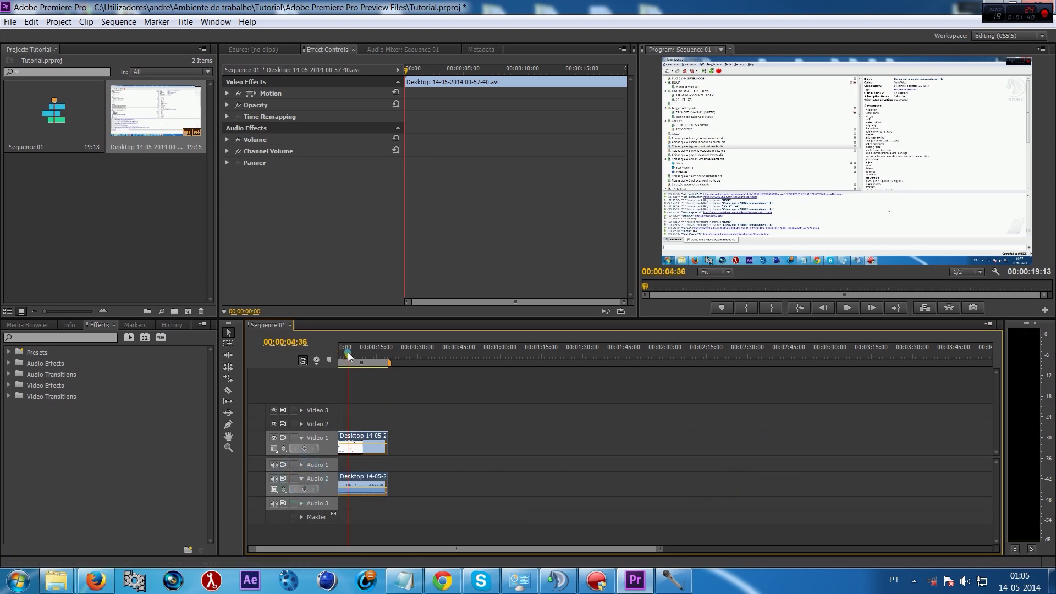
pyautogui.moveTo(347, 355); pyautogui.dragTo(338, 357)
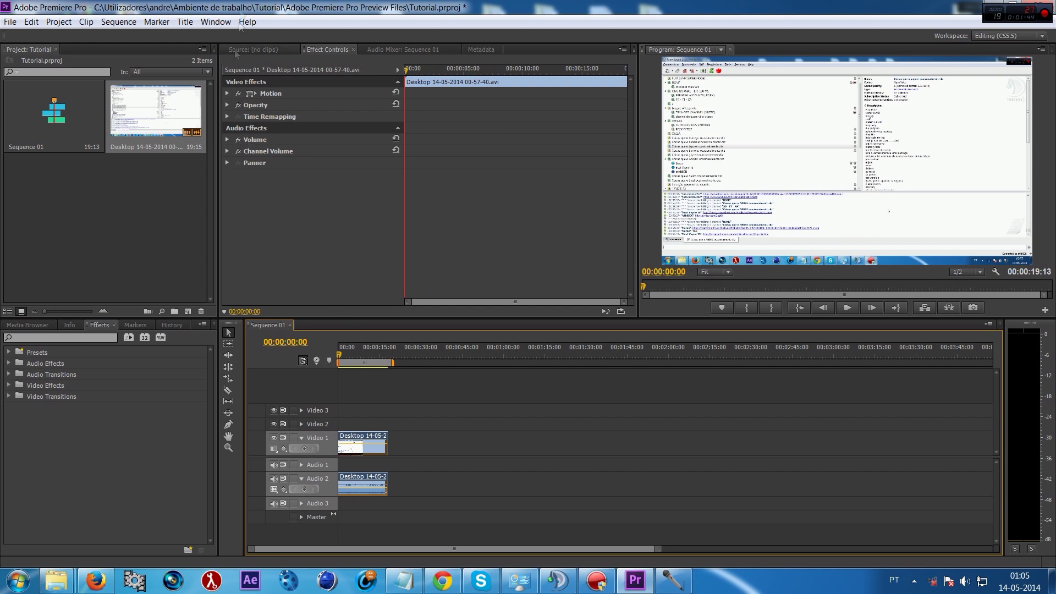
# Set the media export to H.264 with the HD 1080p 29.97 preset, then open Output Name.
pyautogui.click(11, 22)
pyautogui.moveTo(33, 305)
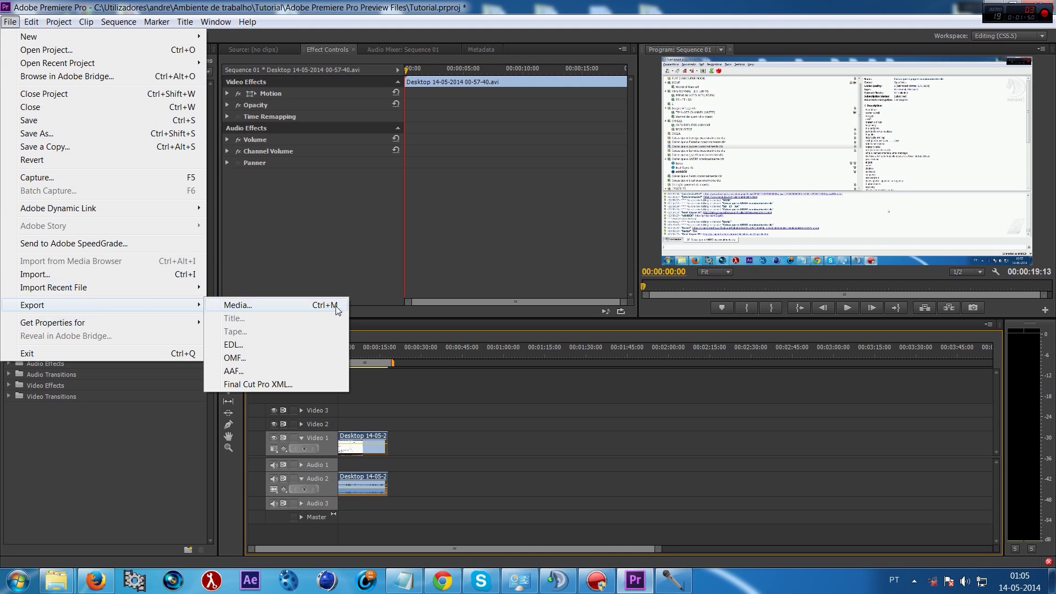
pyautogui.click(264, 305)
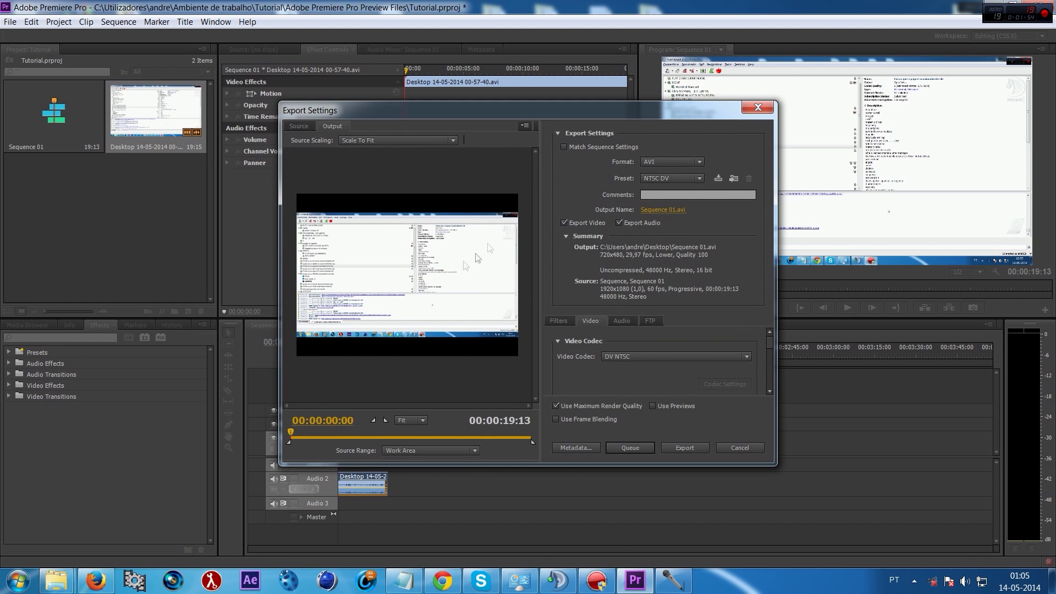
pyautogui.click(659, 161)
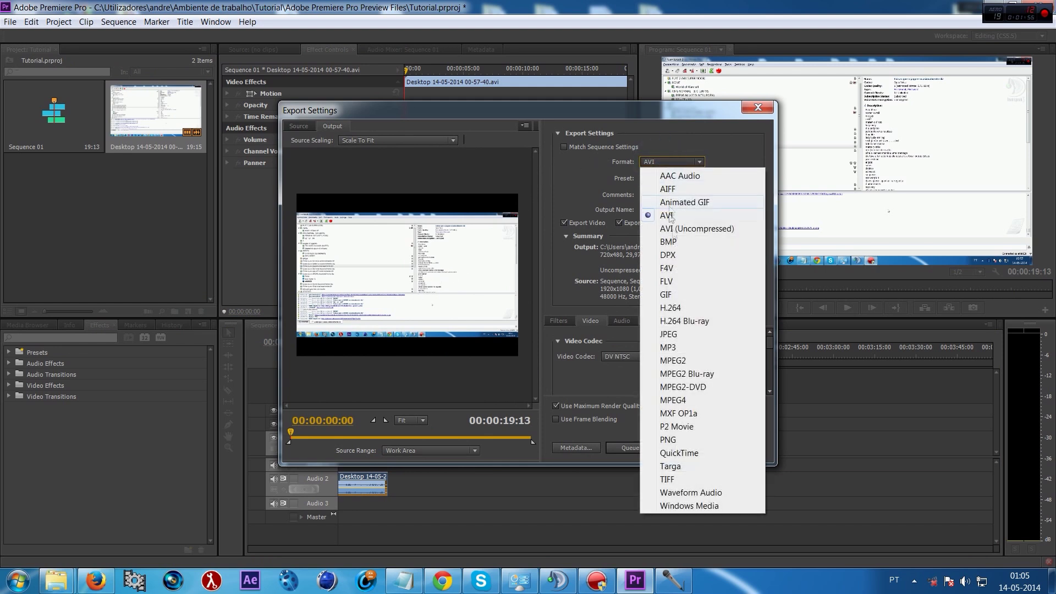
pyautogui.click(677, 312)
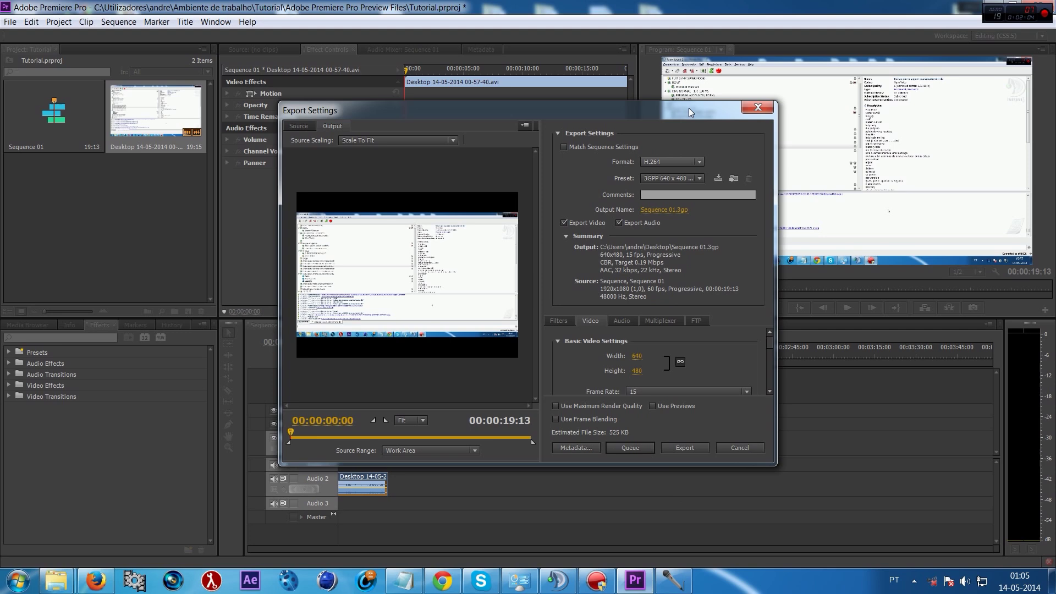
pyautogui.click(670, 178)
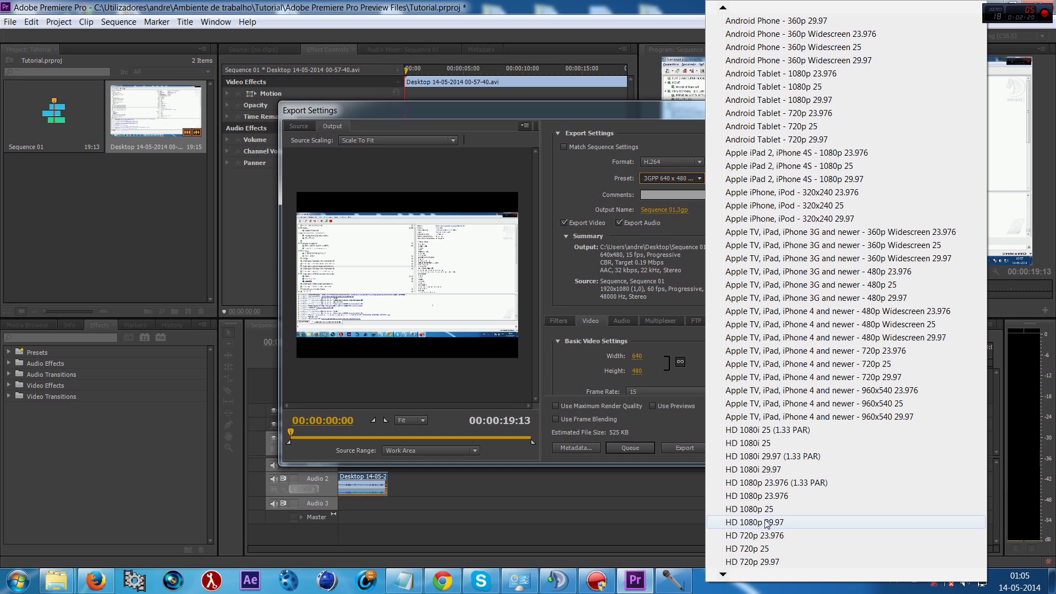
pyautogui.click(765, 523)
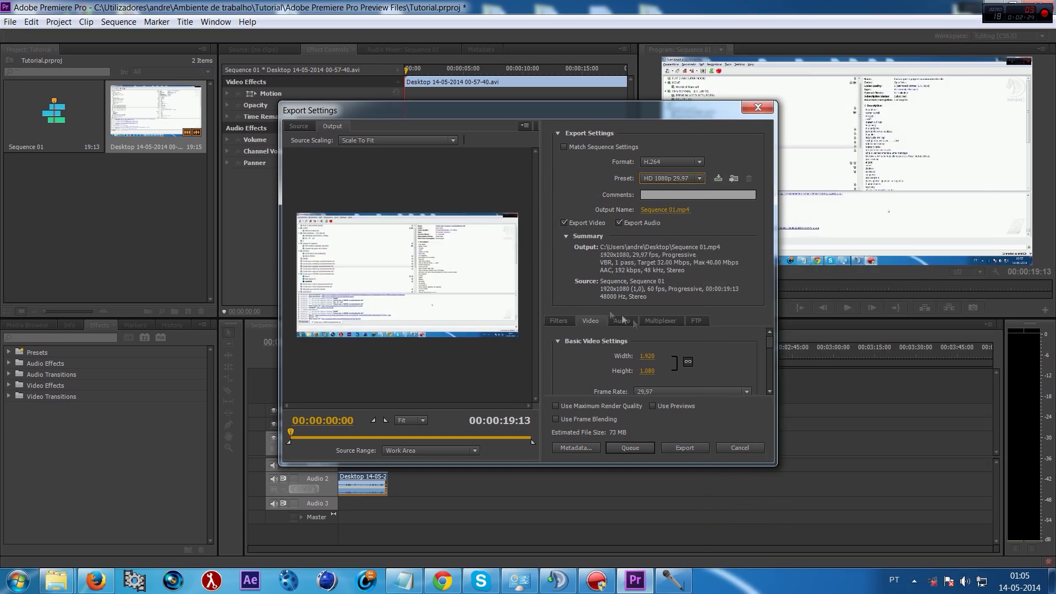
pyautogui.click(669, 209)
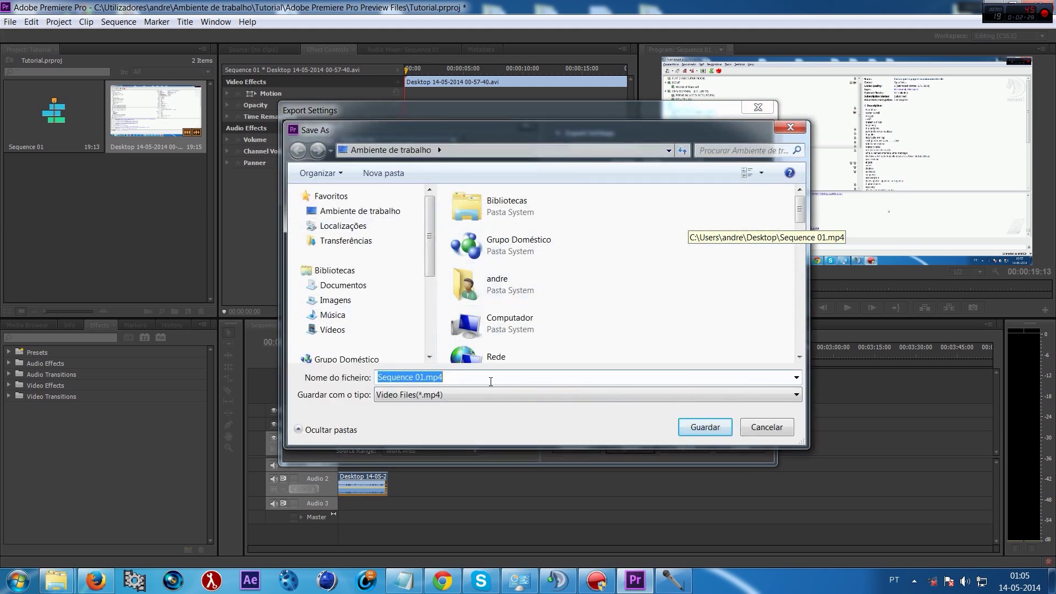
# Save the output as Sequence 01.mp4 in the Tutorial folder on Ambiente de trabalho.
pyautogui.click(359, 211)
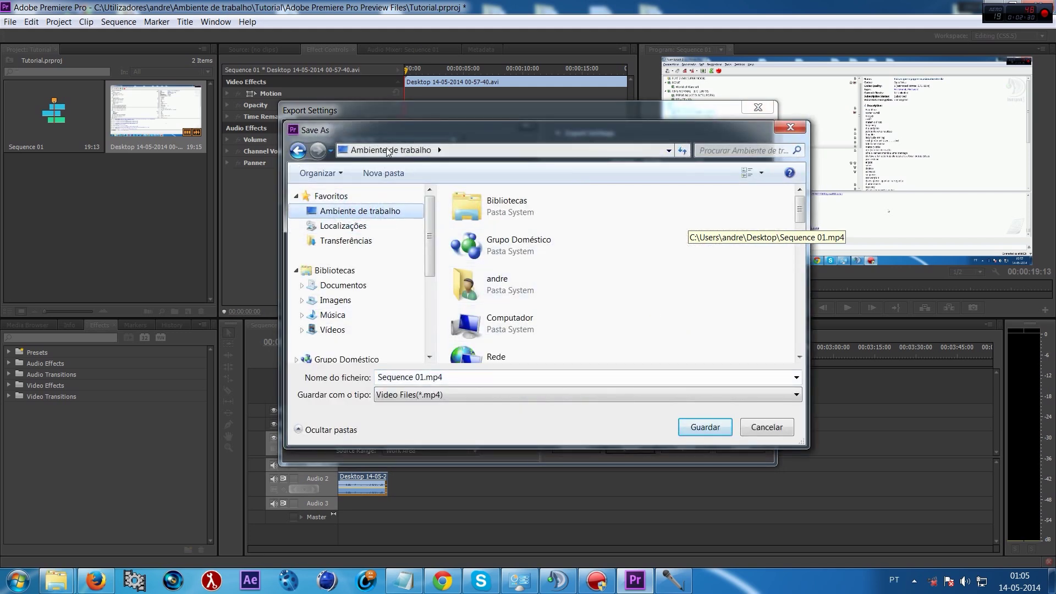
pyautogui.click(413, 377)
pyautogui.write('Turo')
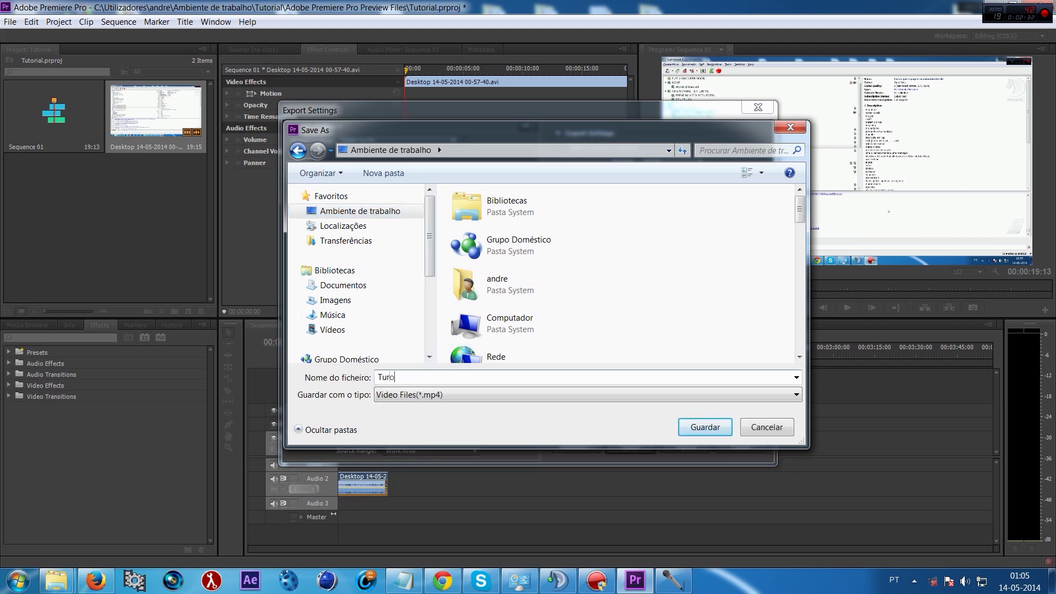
pyautogui.write('orial')
pyautogui.click(707, 427)
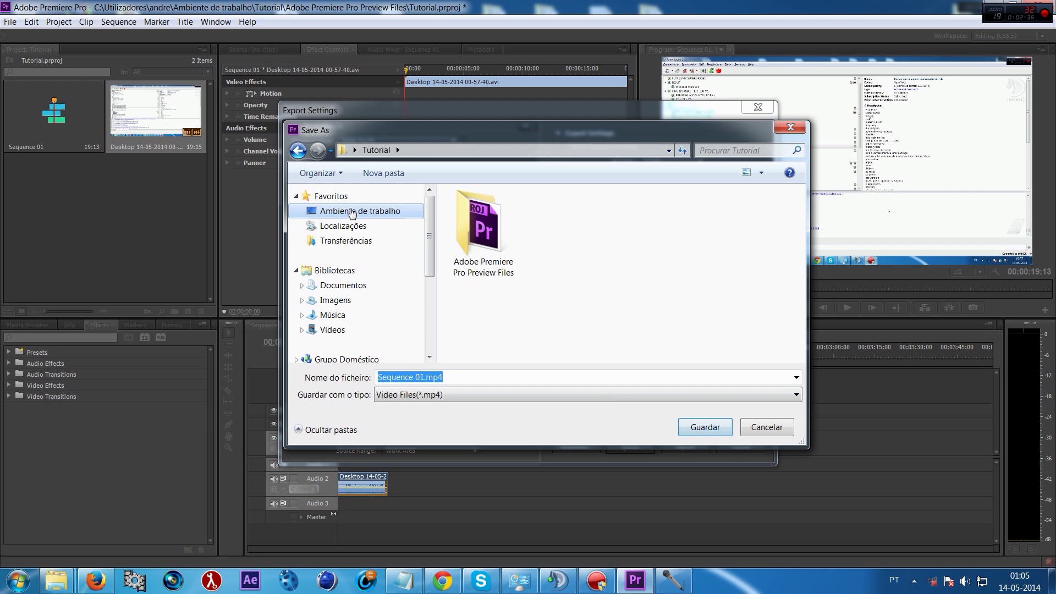
pyautogui.press('Return')
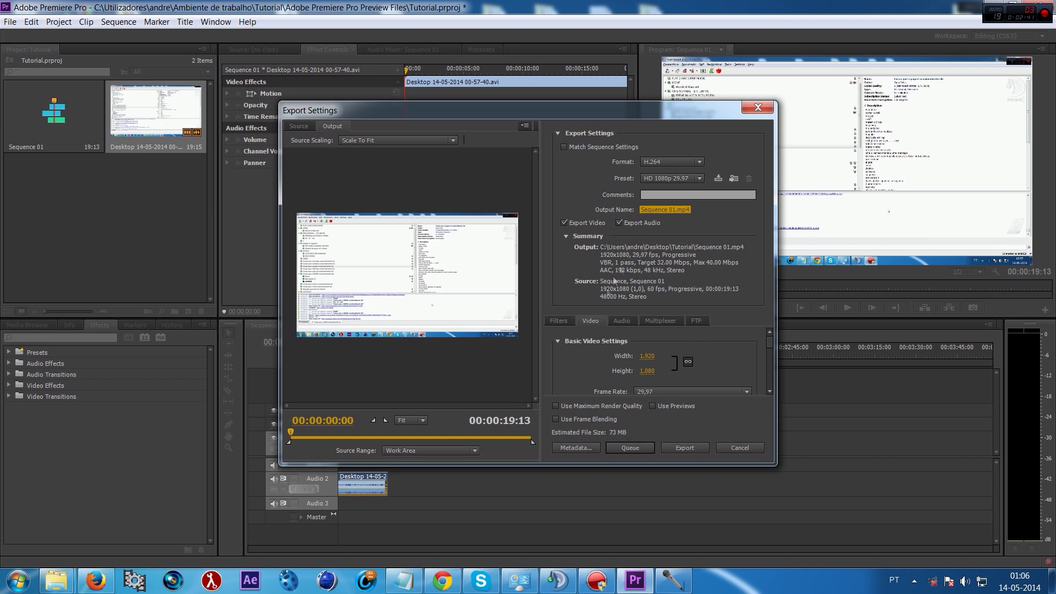
pyautogui.scroll(-2, 769, 347)
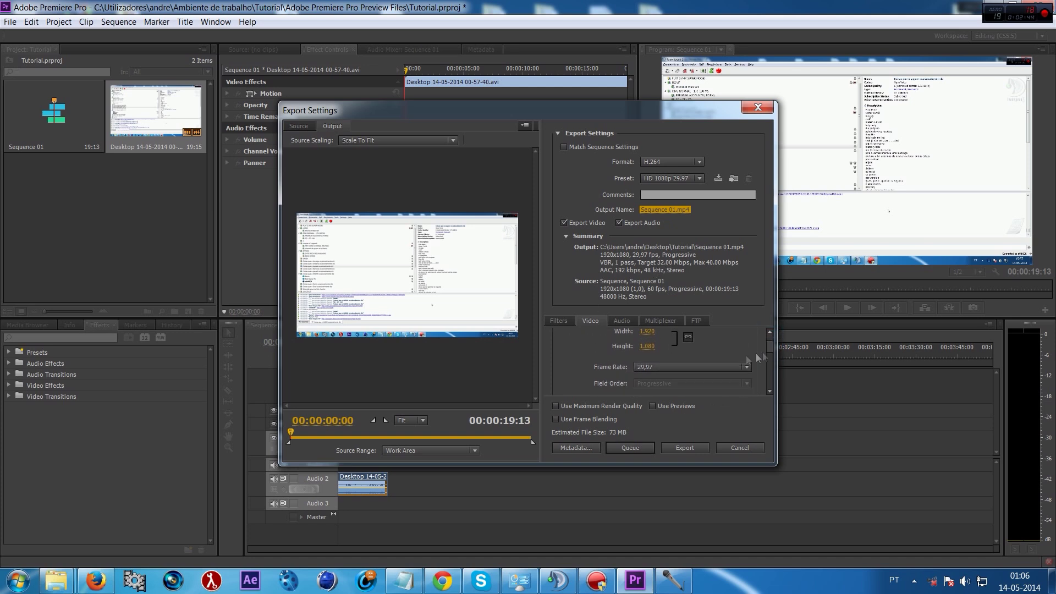
# Set 30 fps, Render at Maximum Depth, Maximum Render Quality and VBR, 2 pass bitrate encoding.
pyautogui.click(652, 366)
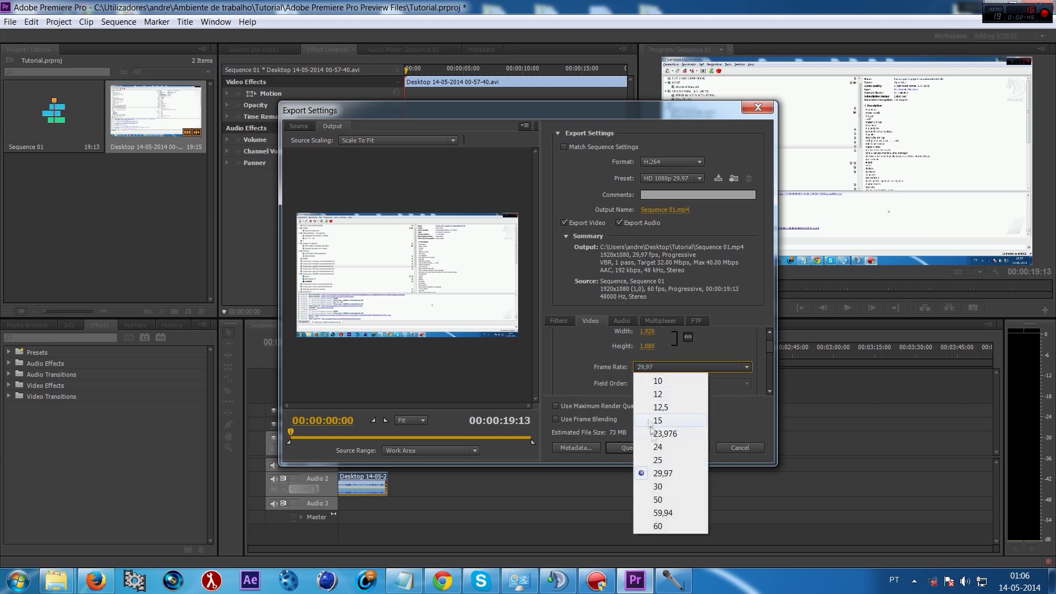
pyautogui.click(666, 488)
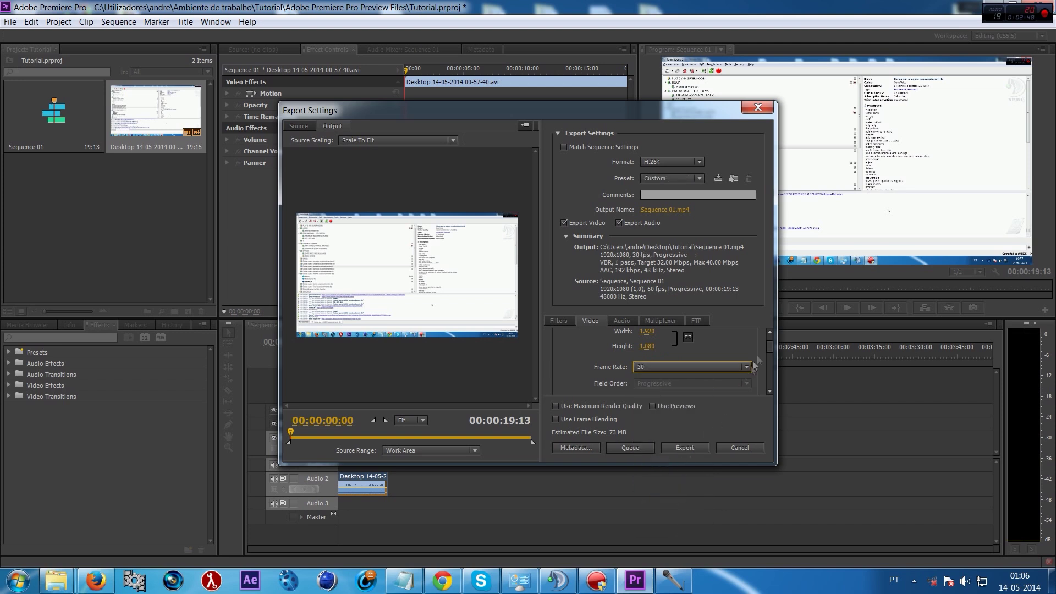
pyautogui.moveTo(770, 347); pyautogui.dragTo(766, 363)
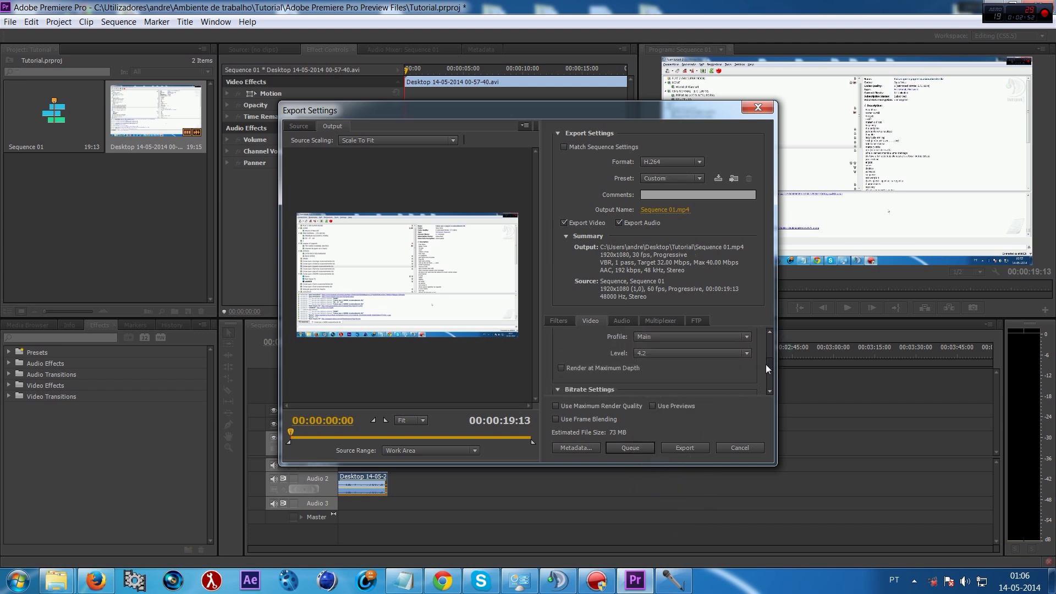
pyautogui.click(560, 369)
pyautogui.moveTo(767, 363); pyautogui.dragTo(769, 370)
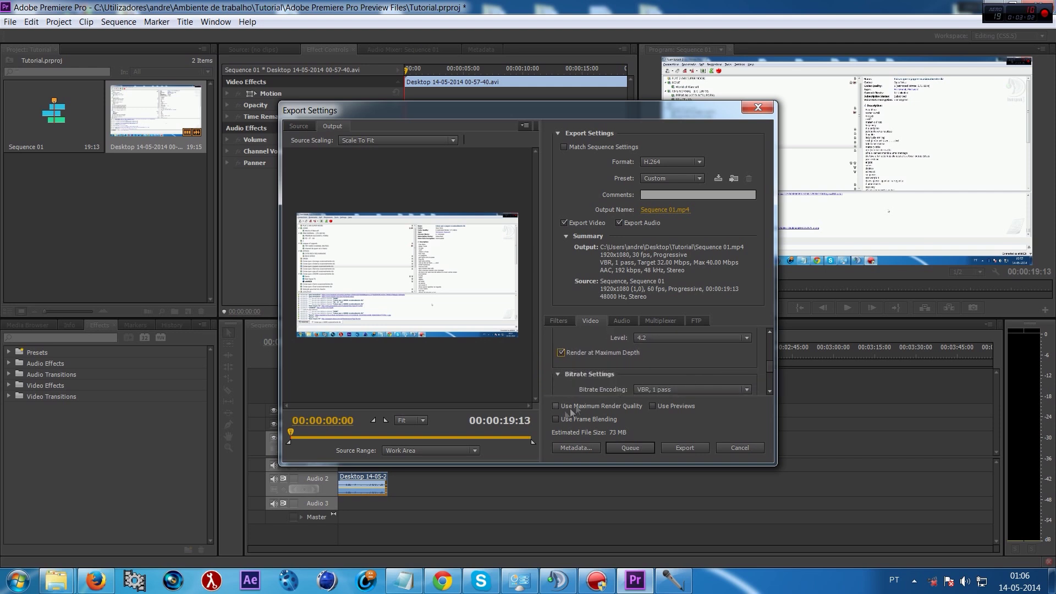
pyautogui.moveTo(597, 406)
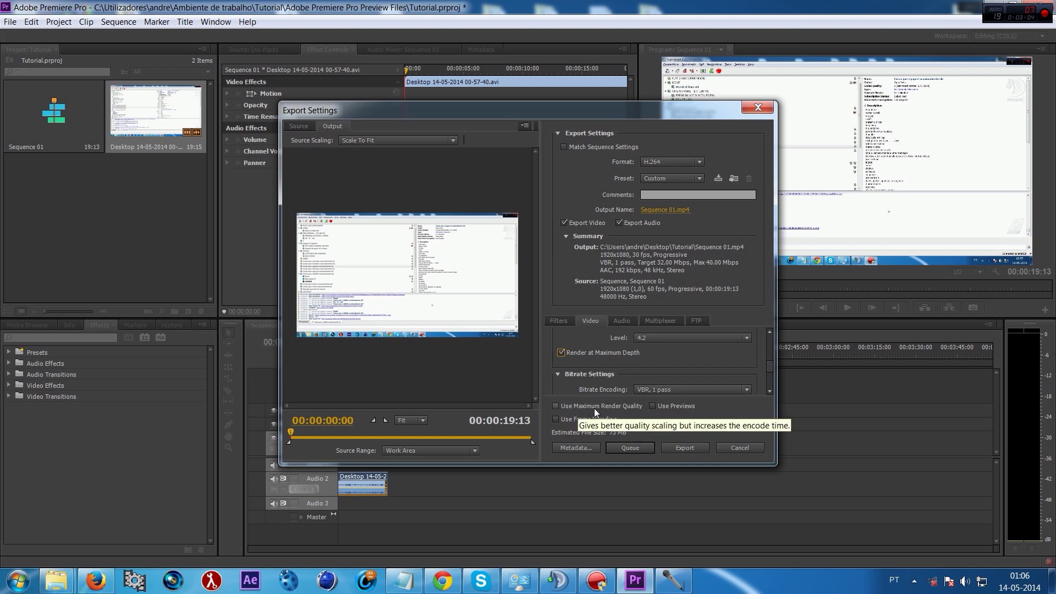
pyautogui.click(557, 407)
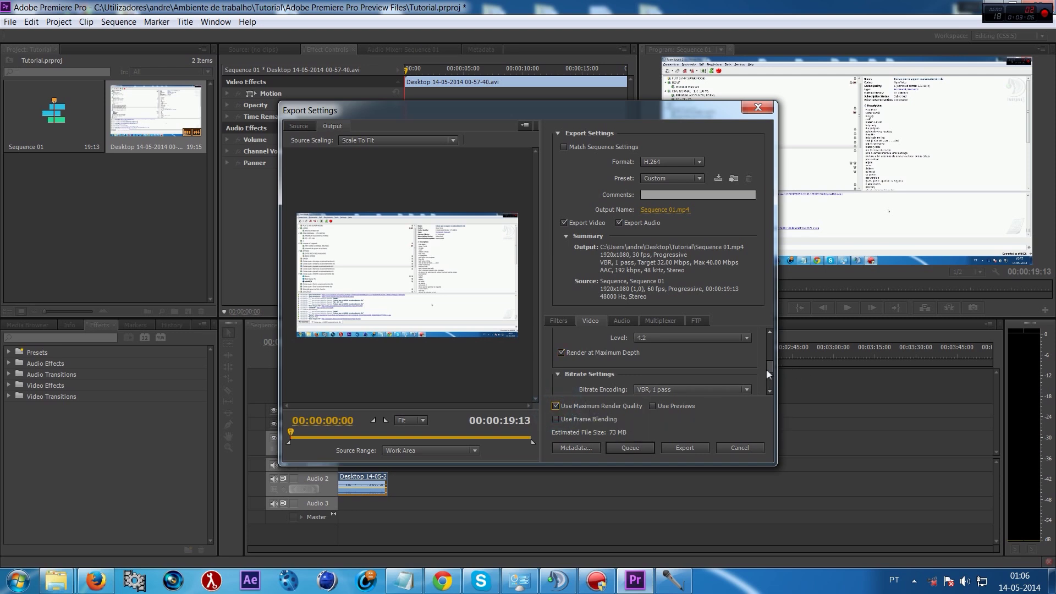
pyautogui.moveTo(766, 366); pyautogui.dragTo(768, 371)
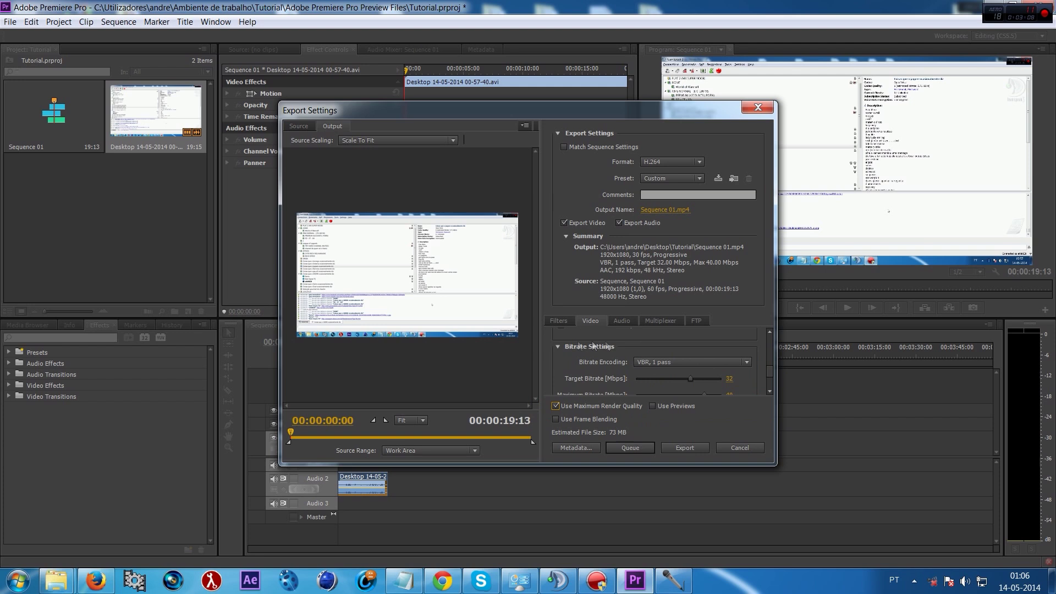
pyautogui.click(653, 361)
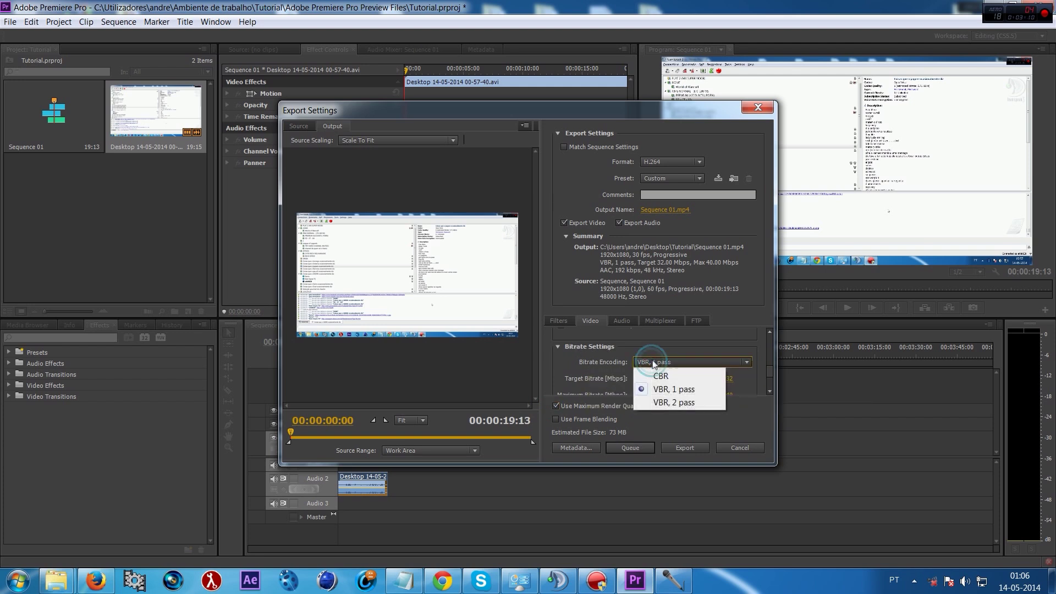
pyautogui.click(671, 402)
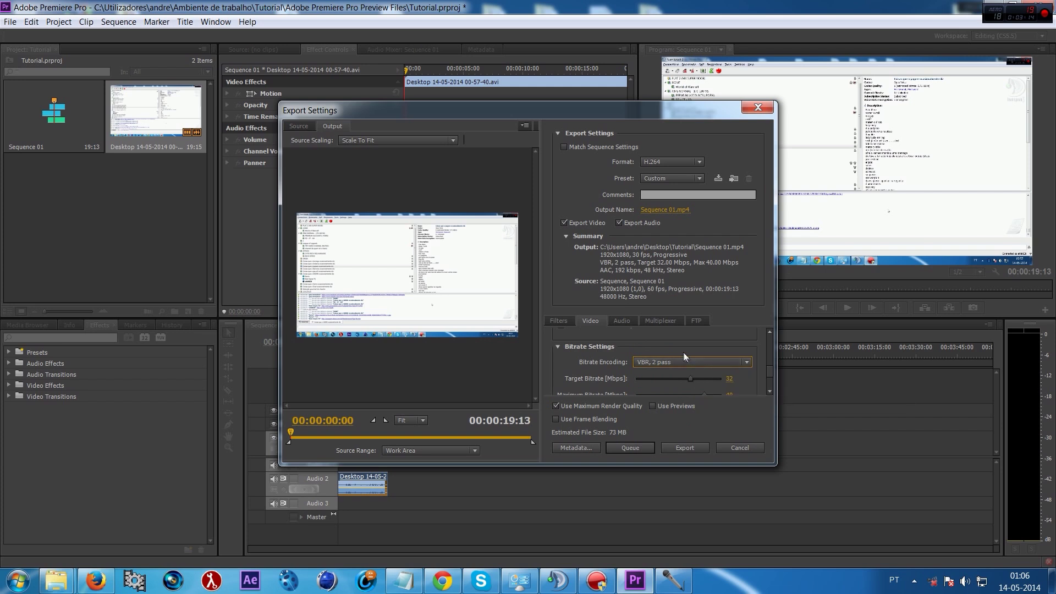
pyautogui.click(619, 321)
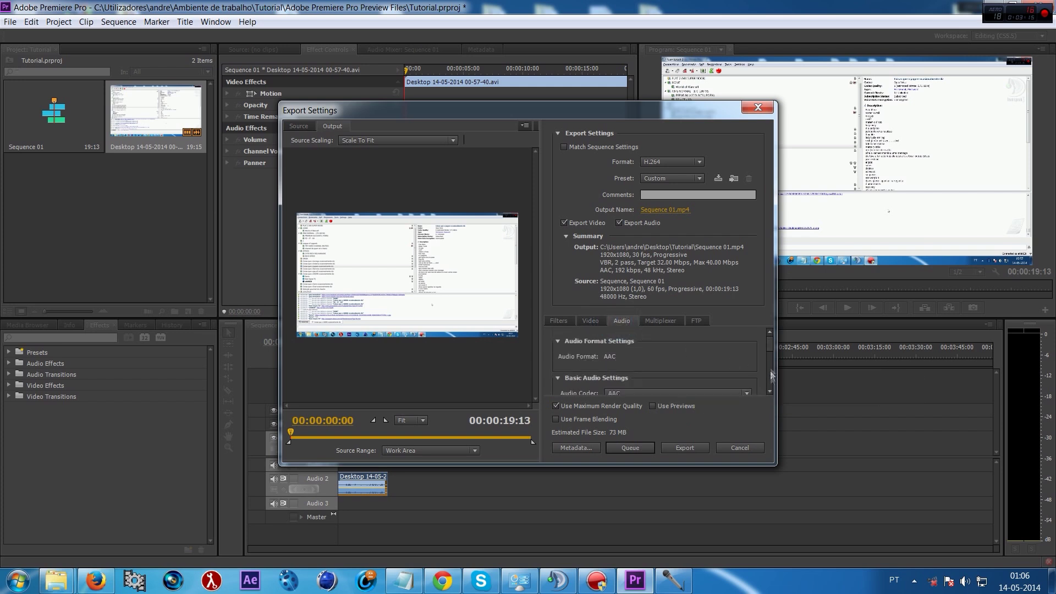
pyautogui.moveTo(766, 347); pyautogui.dragTo(764, 381)
pyautogui.click(652, 364)
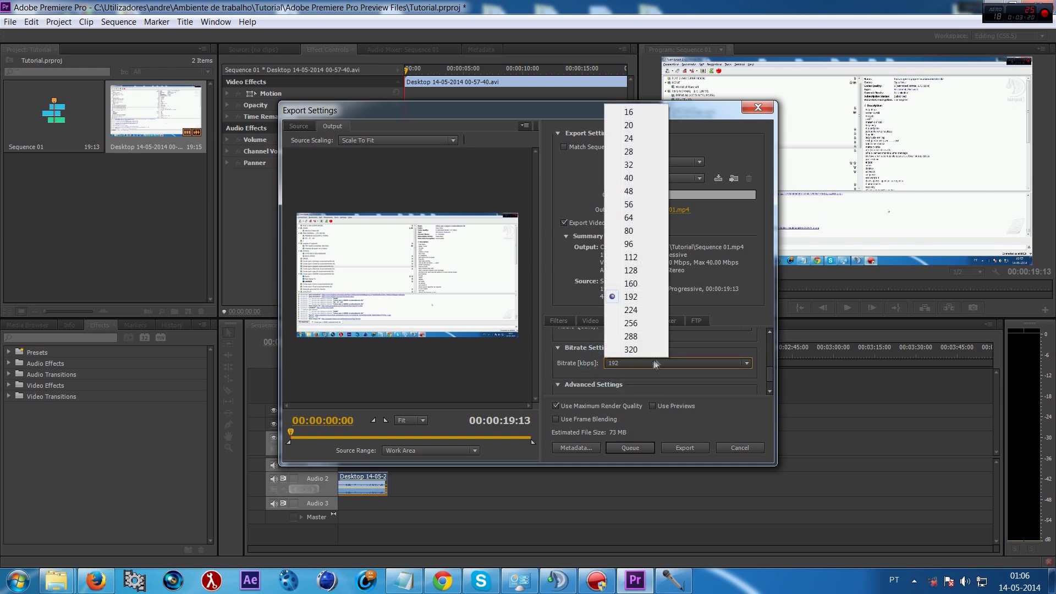
pyautogui.click(635, 271)
pyautogui.click(647, 369)
pyautogui.click(643, 363)
pyautogui.click(632, 297)
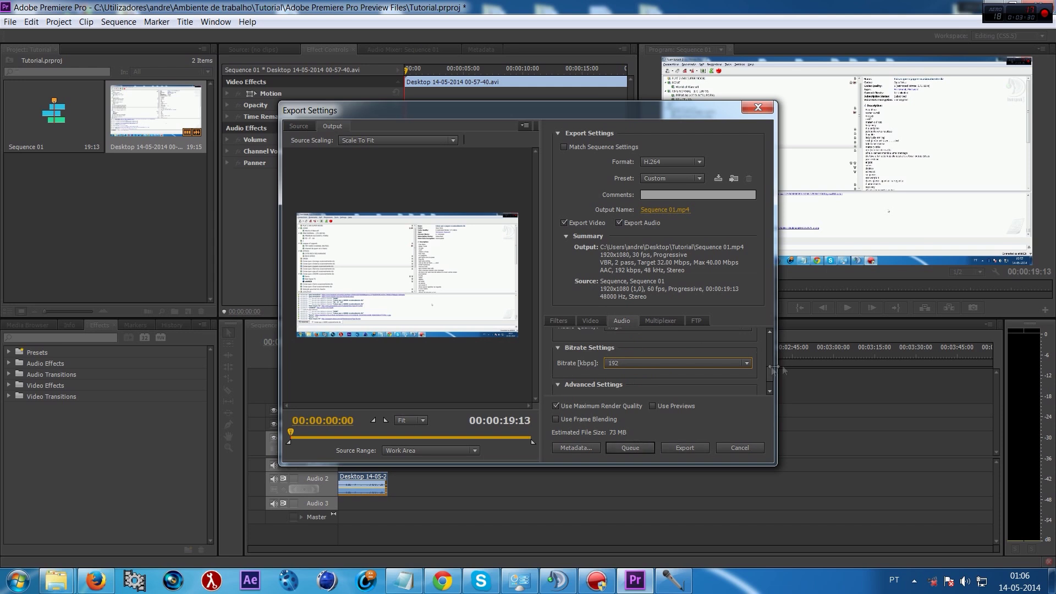
pyautogui.scroll(5, 768, 368)
pyautogui.click(597, 321)
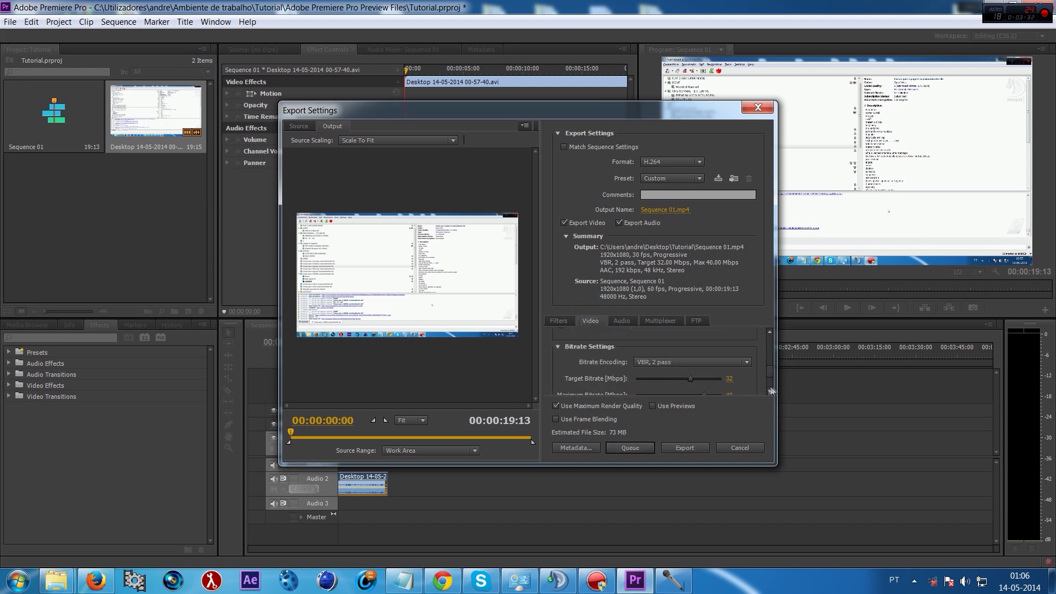
# Begin encoding Sequence 01 to Sequence 01.mp4 from the Export Settings dialog.
pyautogui.click(686, 448)
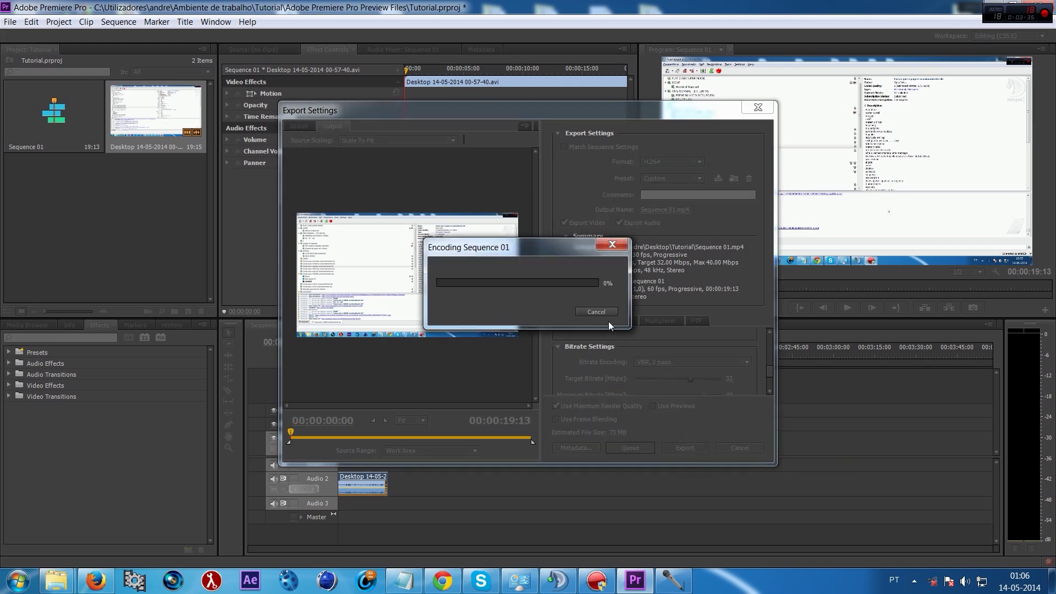